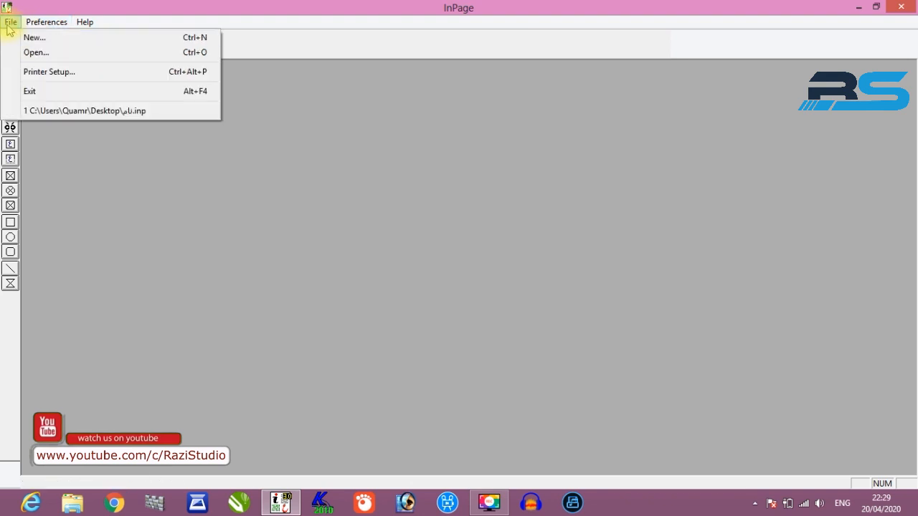
# - Create a new A4 portrait document with the default settings and enter the Urdu line "سارے جہاں سے اچھا ہندوستاں ہمارا"
pyautogui.click(29, 37)
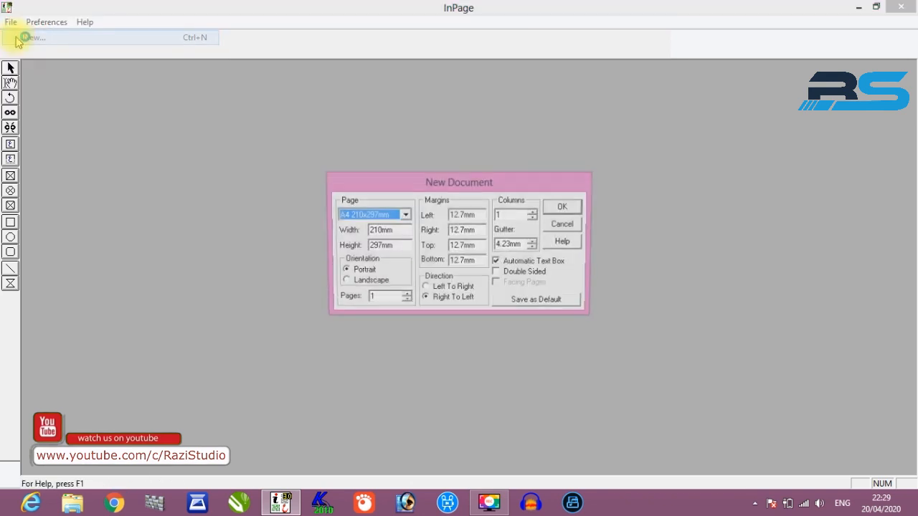
pyautogui.click(553, 206)
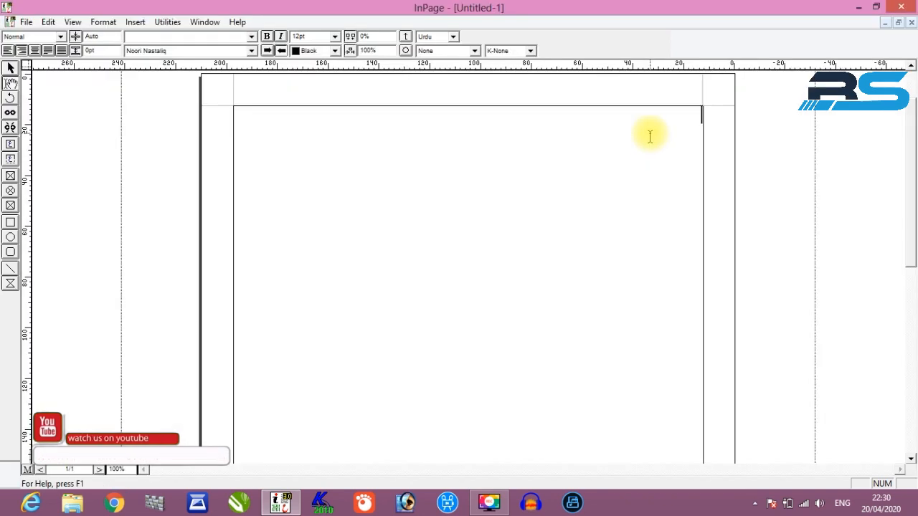
pyautogui.hotkey('alt', 'shift')
pyautogui.write('بار')
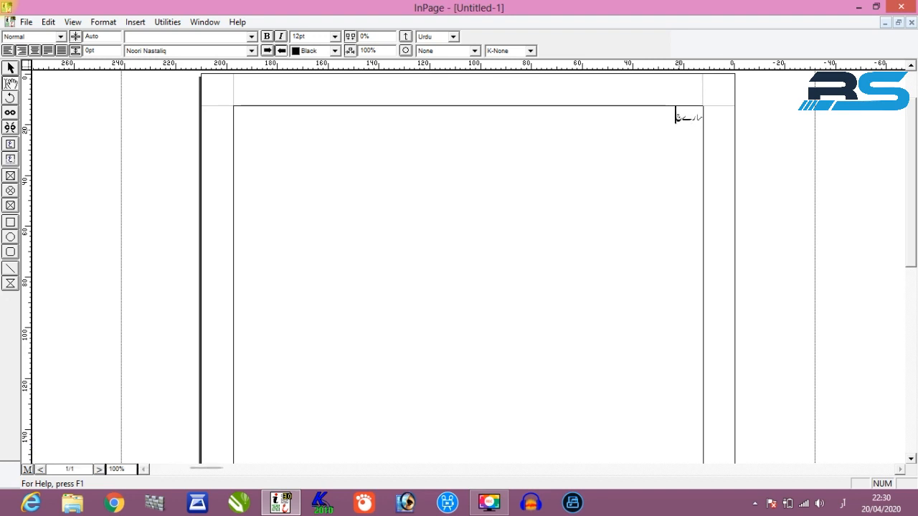
pyautogui.write(' جہاں سے اچھا ہندوستاں ہمار')
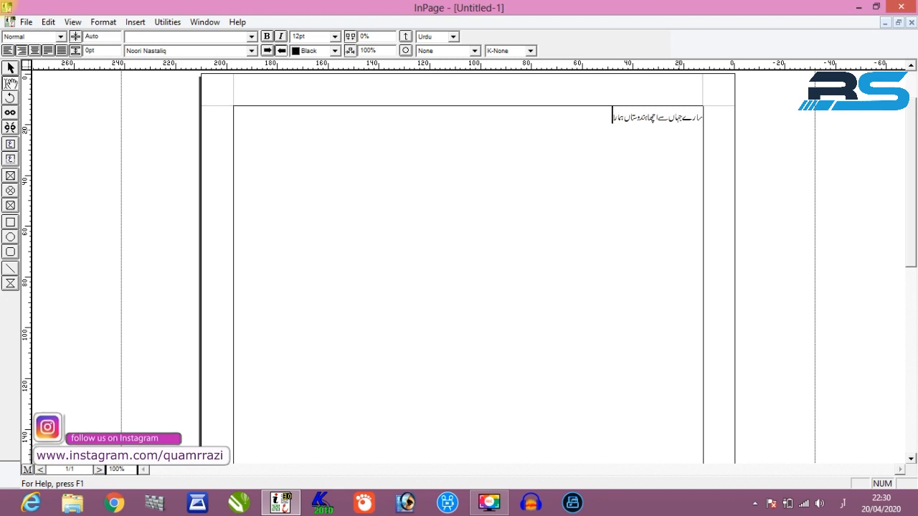
# - Set the font size of the Urdu line to 36pt
pyautogui.moveTo(612, 117); pyautogui.dragTo(722, 117)
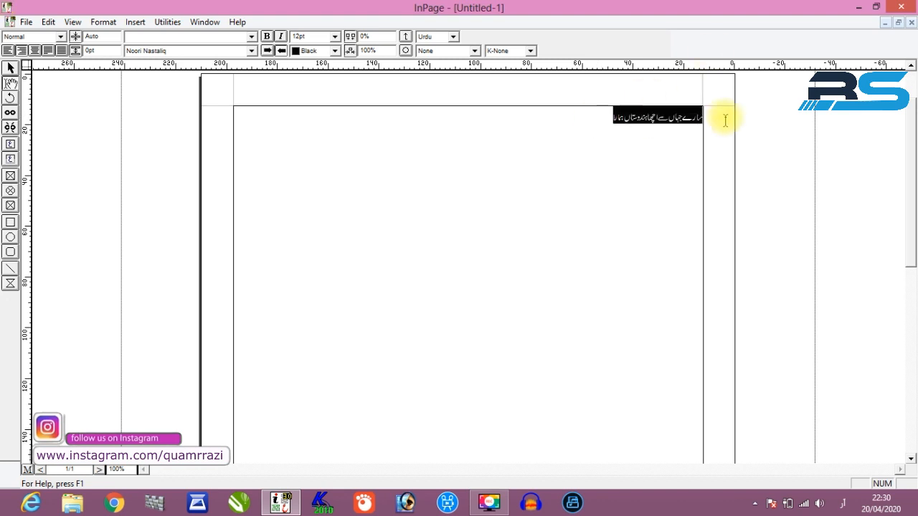
pyautogui.click(334, 36)
pyautogui.click(298, 96)
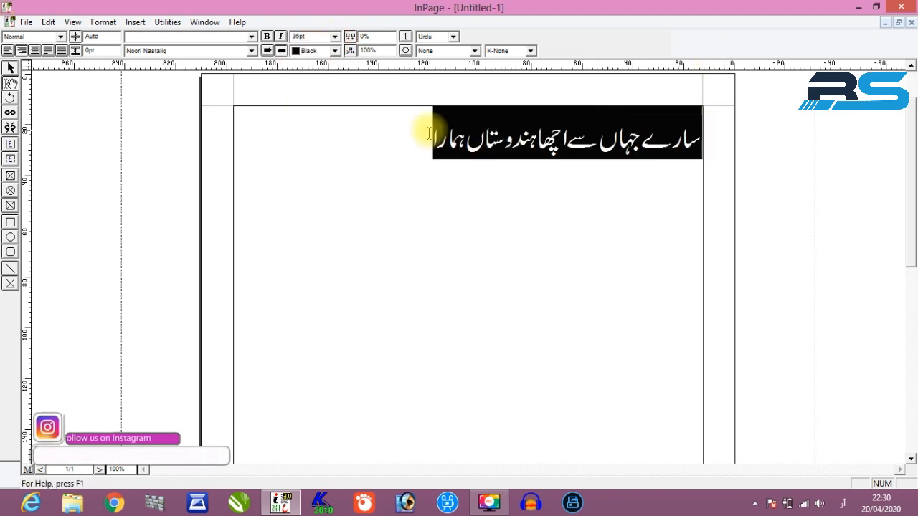
# - Copy the Urdu line and paste it three times below, so the page holds four identical lines
pyautogui.click(408, 135)
pyautogui.moveTo(409, 136); pyautogui.dragTo(728, 153)
pyautogui.hotkey('ctrl', 'c')
pyautogui.click(424, 162)
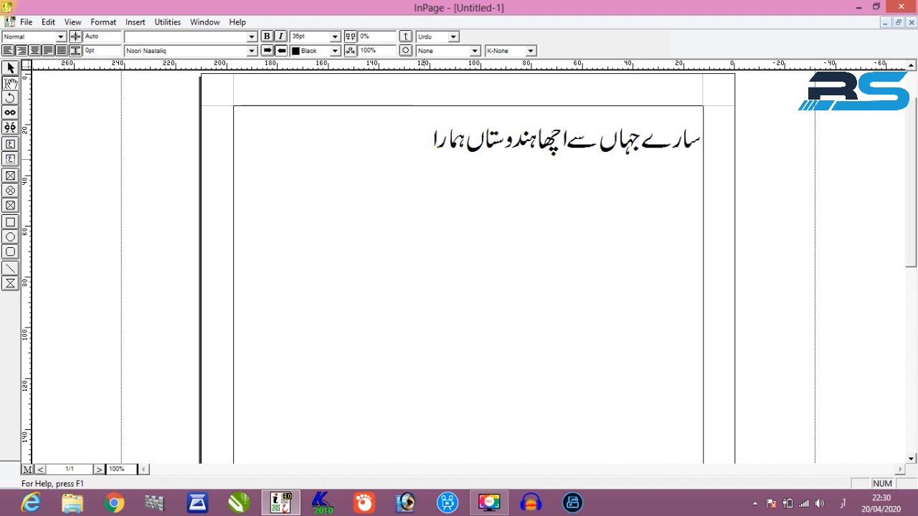
pyautogui.hotkey('ctrl', 'v')
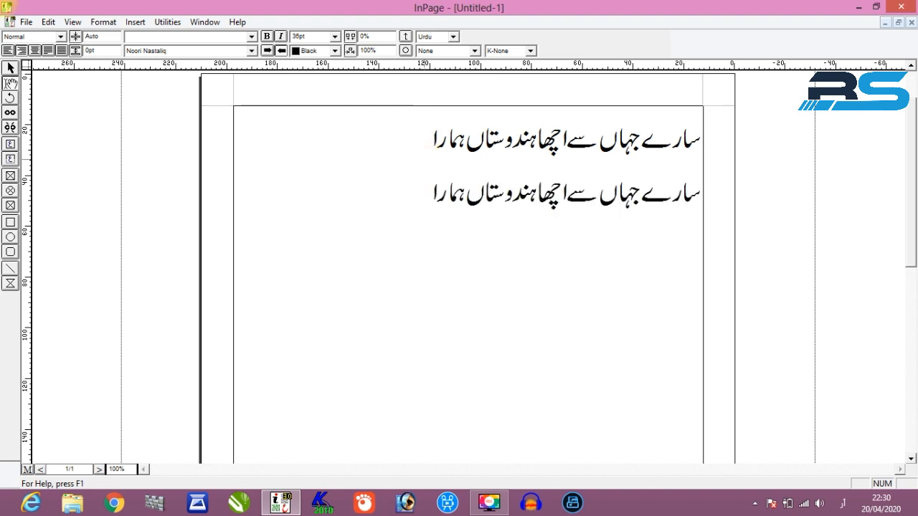
pyautogui.hotkey('ctrl', 'v')
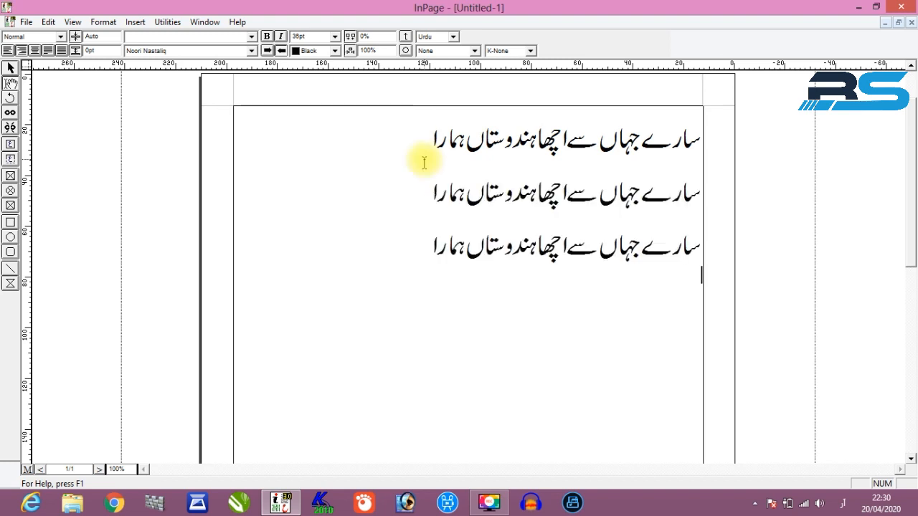
pyautogui.hotkey('ctrl', 'v')
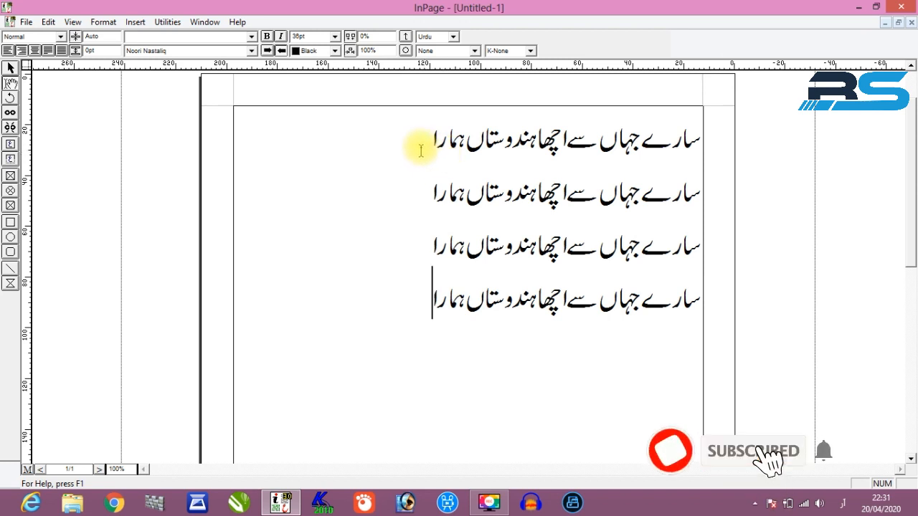
# - Format the first Urdu line with the AA Sameer Zikran font and the colour Red
pyautogui.moveTo(420, 130); pyautogui.dragTo(759, 123)
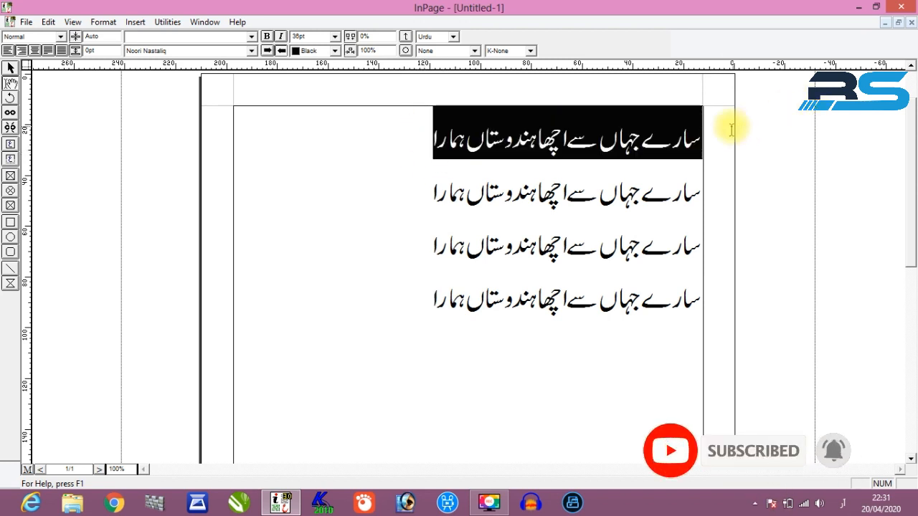
pyautogui.click(231, 50)
pyautogui.click(215, 62)
pyautogui.click(334, 50)
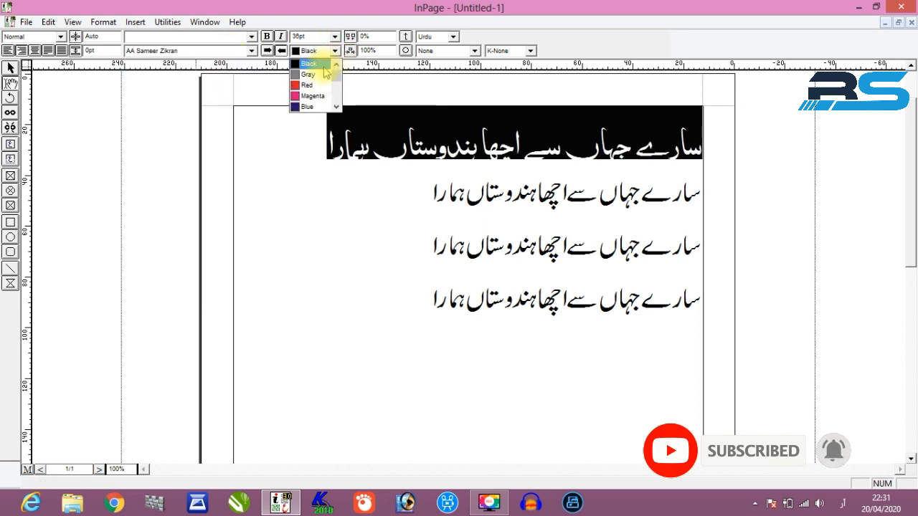
pyautogui.click(312, 85)
pyautogui.click(323, 179)
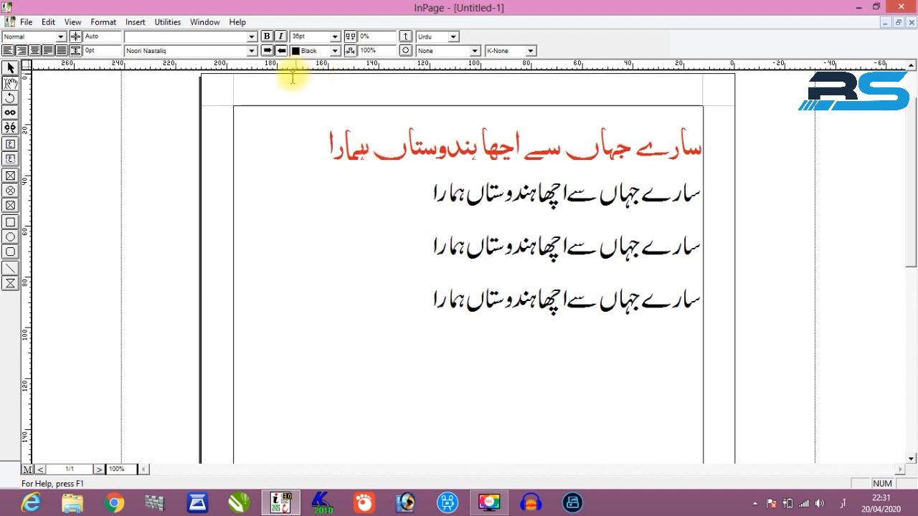
# - Create a style sheet named "razi" with the key equivalent r and view its paragraph preferences without changing them
pyautogui.click(104, 23)
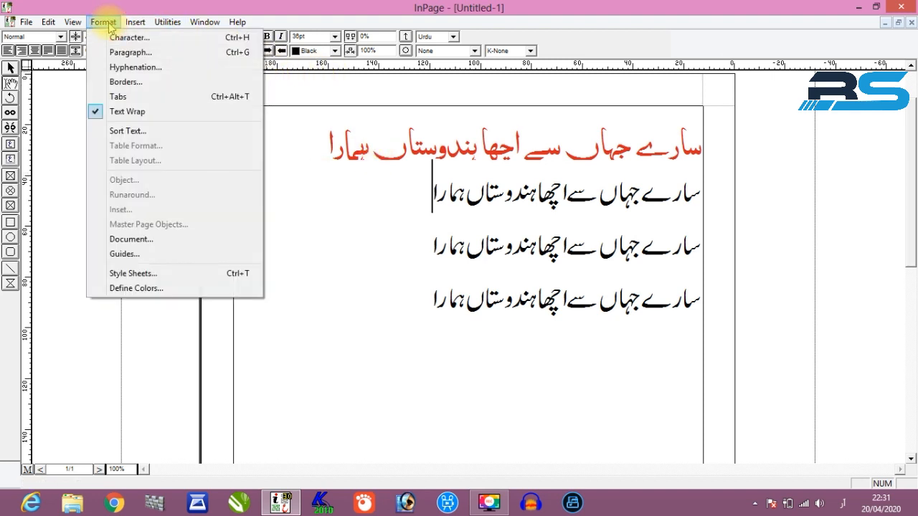
pyautogui.click(133, 274)
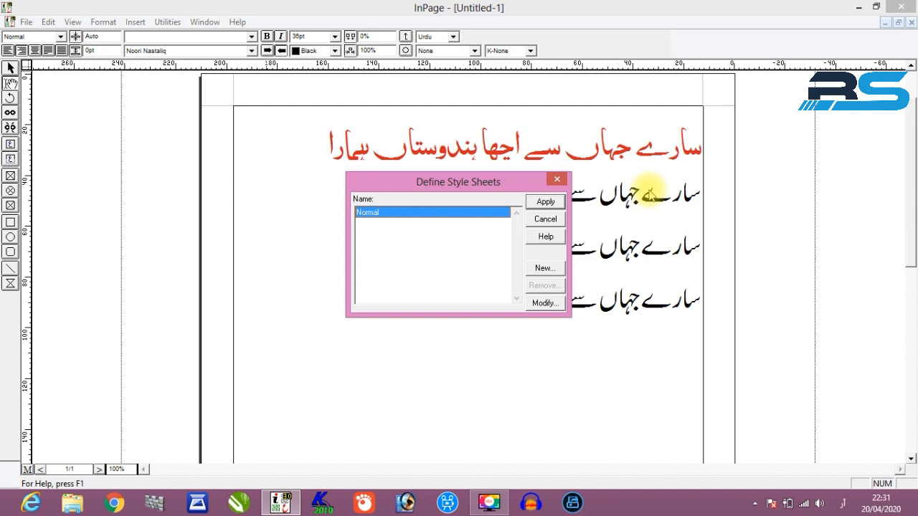
pyautogui.click(545, 269)
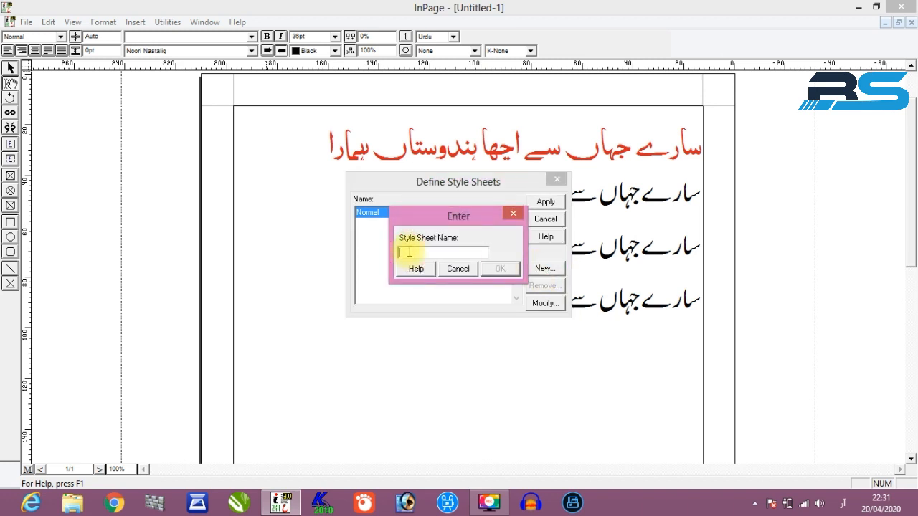
pyautogui.write('razi')
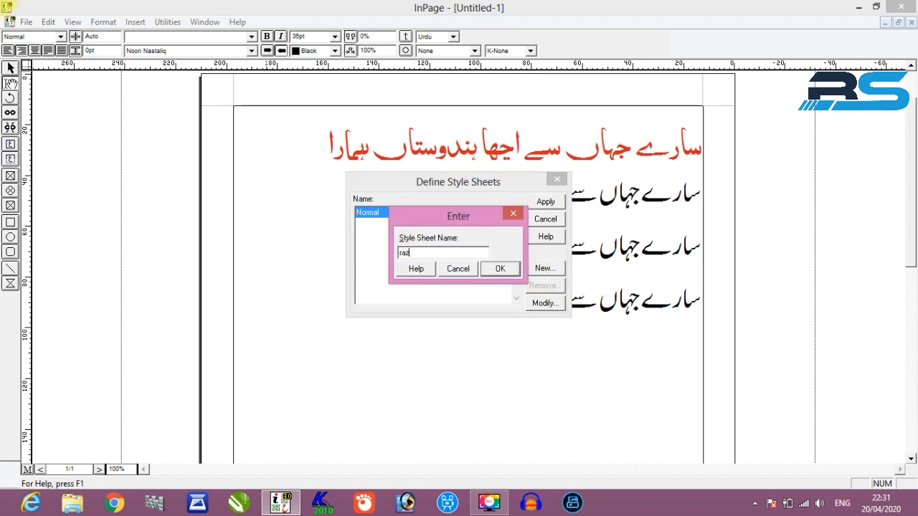
pyautogui.click(500, 269)
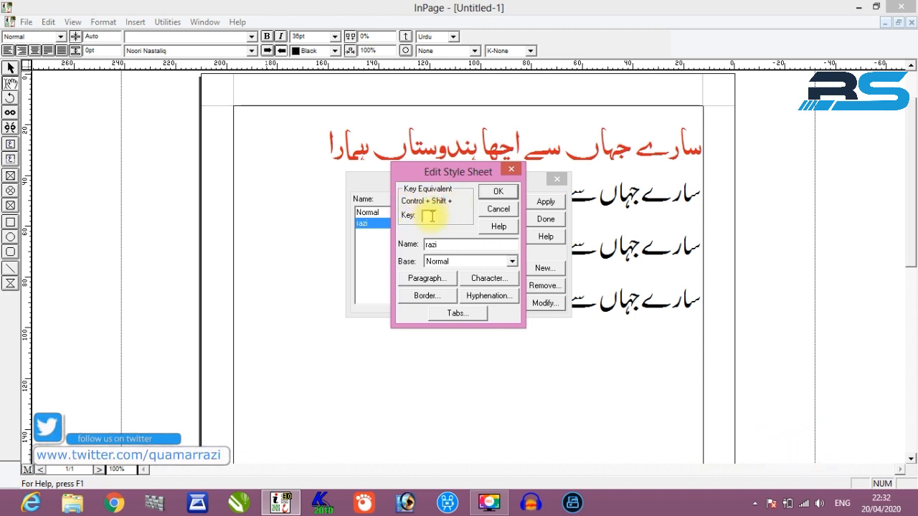
pyautogui.write('r')
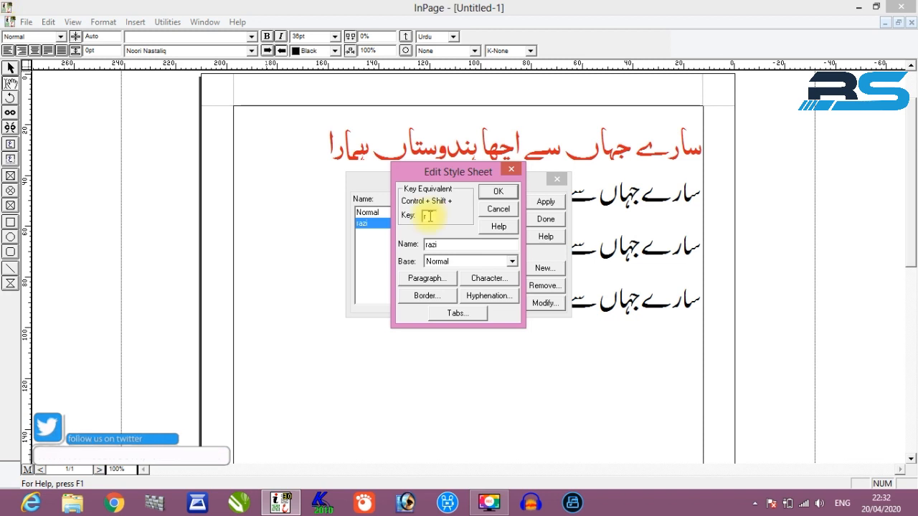
pyautogui.click(423, 280)
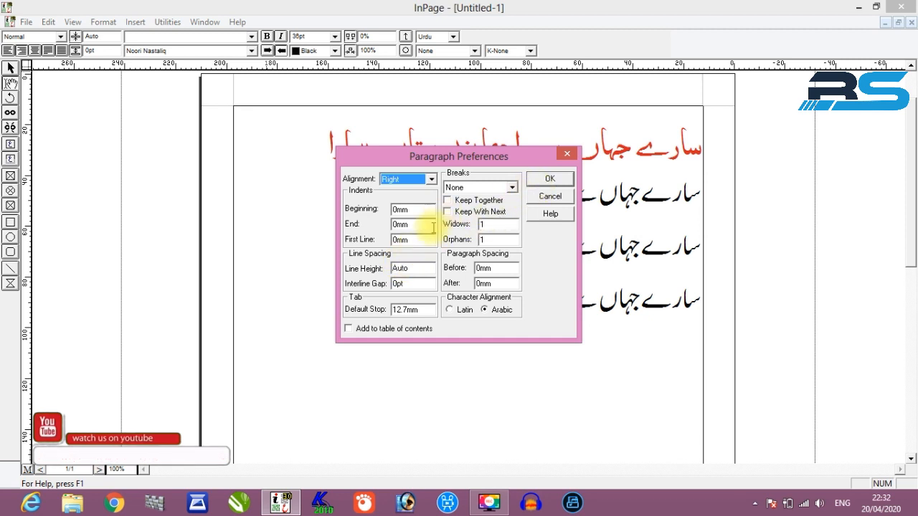
pyautogui.click(549, 197)
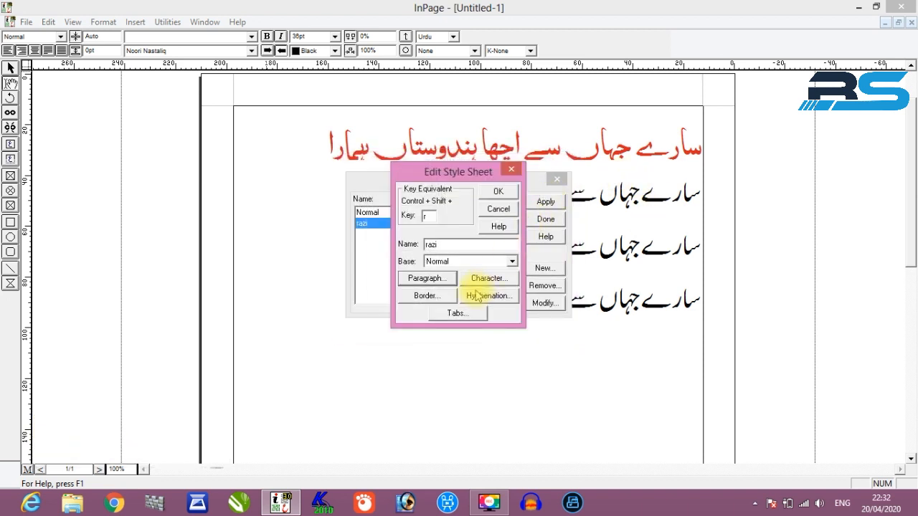
# - Set the razi style's character formatting to size 24pt, colour Cyan and Urdu font Faiz Nastaliq, and save the style sheet
pyautogui.click(493, 279)
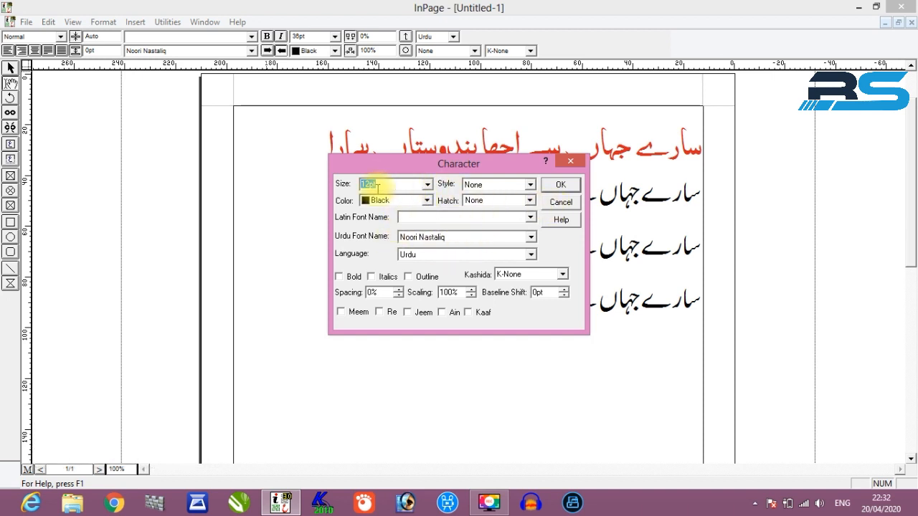
pyautogui.click(427, 185)
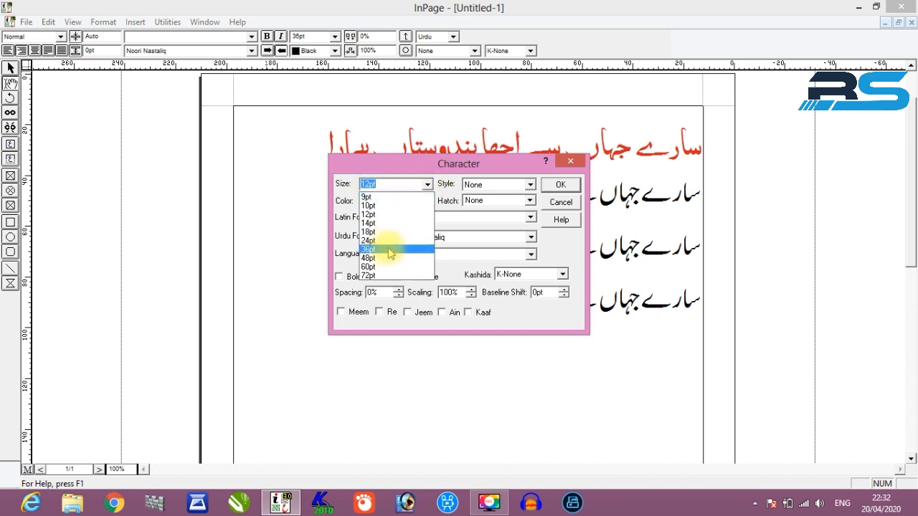
pyautogui.click(387, 240)
pyautogui.click(425, 202)
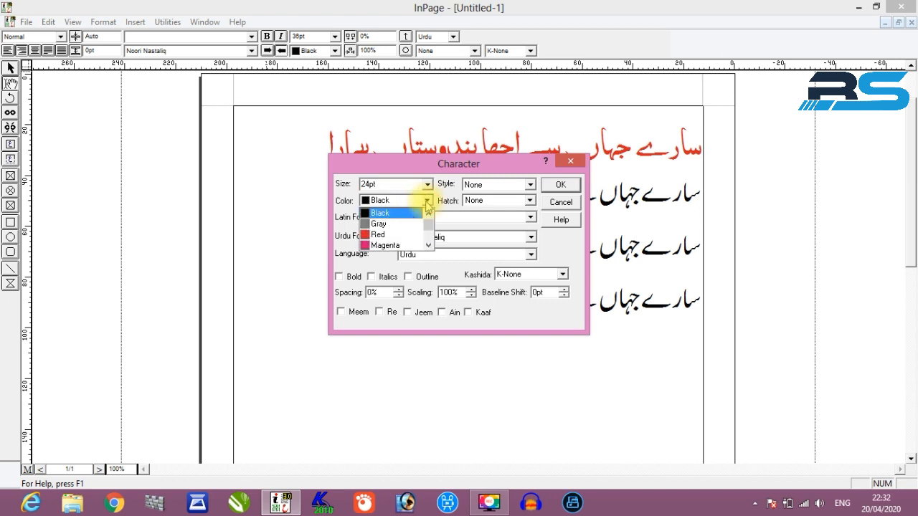
pyautogui.scroll(-3, 401, 230)
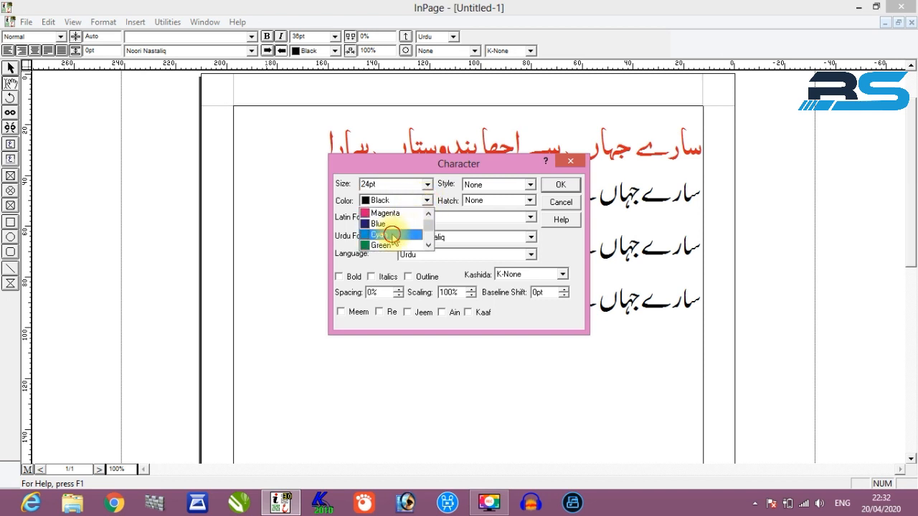
pyautogui.click(392, 236)
pyautogui.click(531, 237)
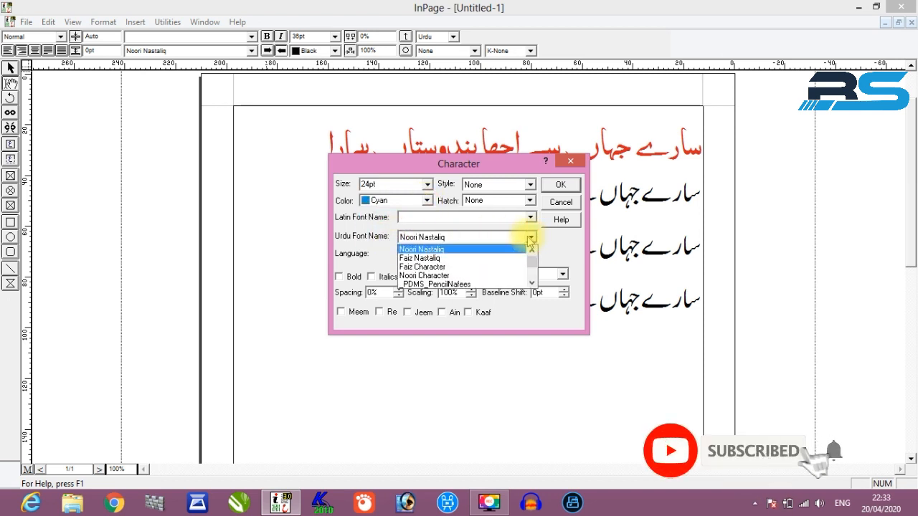
pyautogui.click(429, 258)
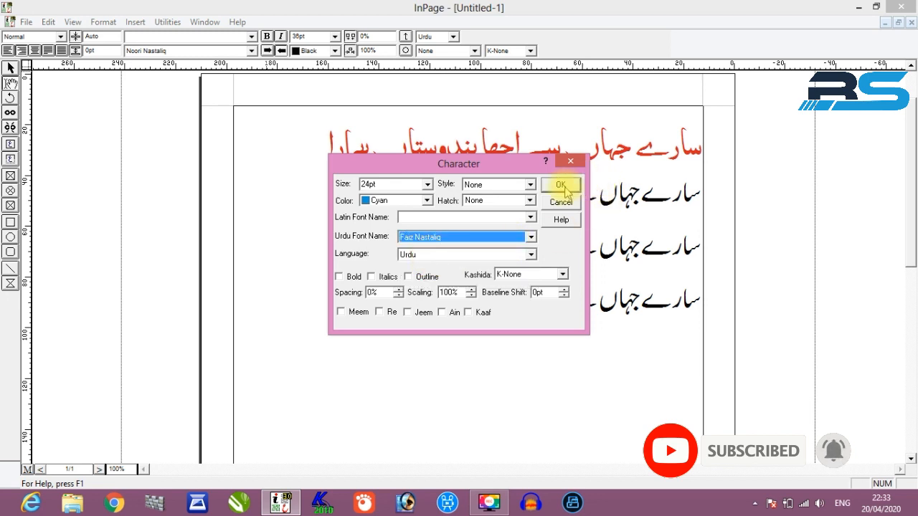
pyautogui.click(561, 186)
pyautogui.click(501, 194)
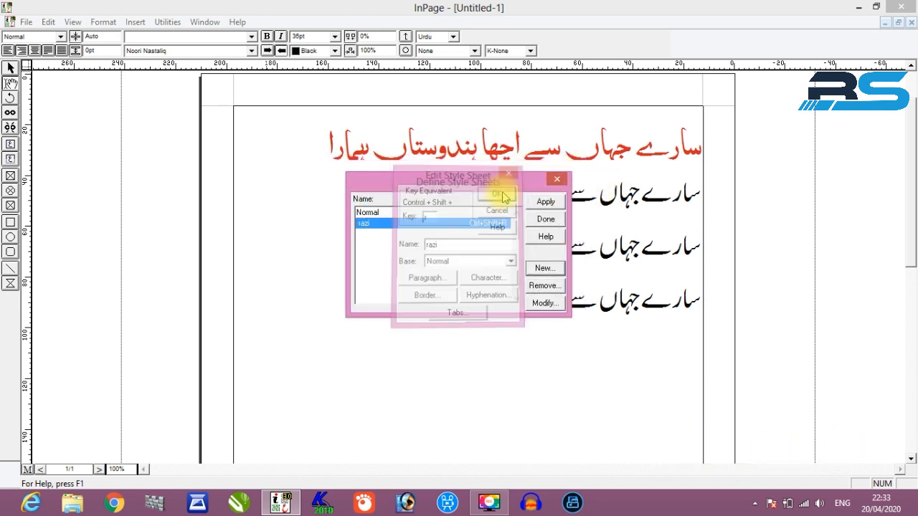
pyautogui.click(549, 203)
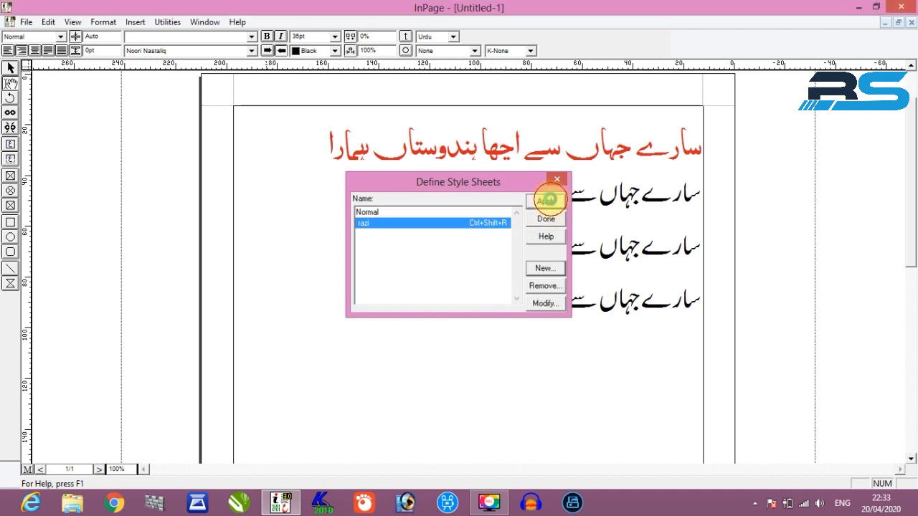
# - Apply the razi style to the second Urdu line
pyautogui.click(61, 36)
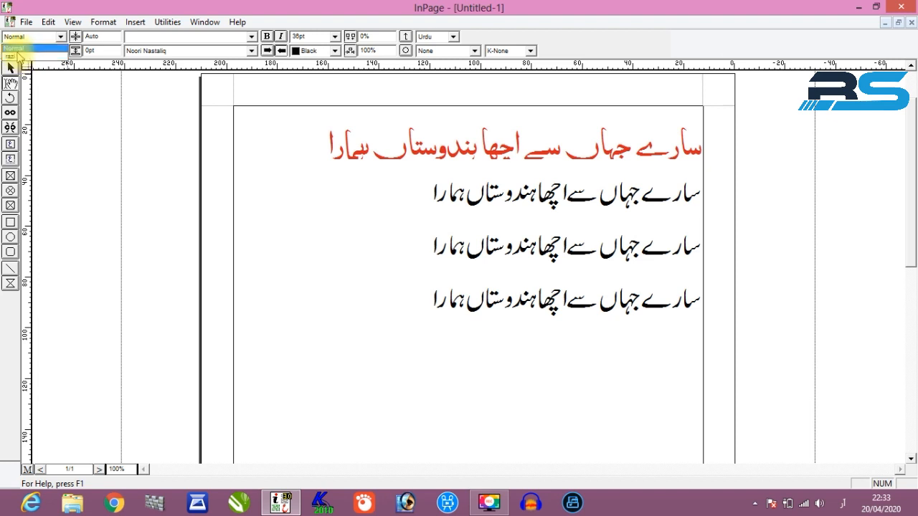
pyautogui.click(26, 49)
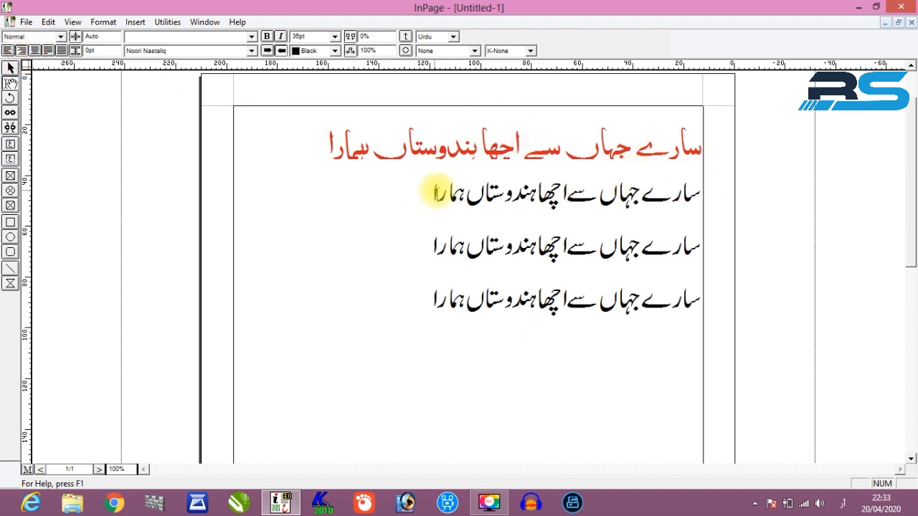
pyautogui.moveTo(423, 193); pyautogui.dragTo(707, 193)
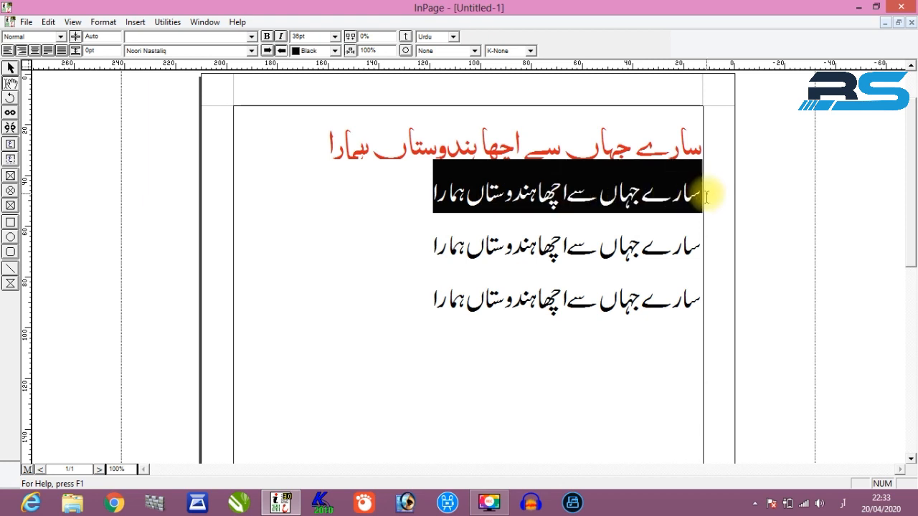
pyautogui.click(61, 37)
pyautogui.click(36, 56)
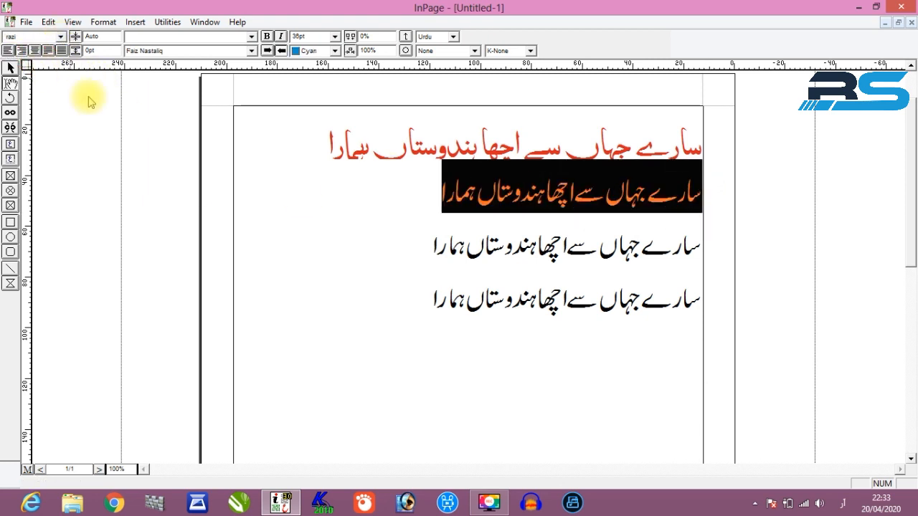
pyautogui.click(408, 206)
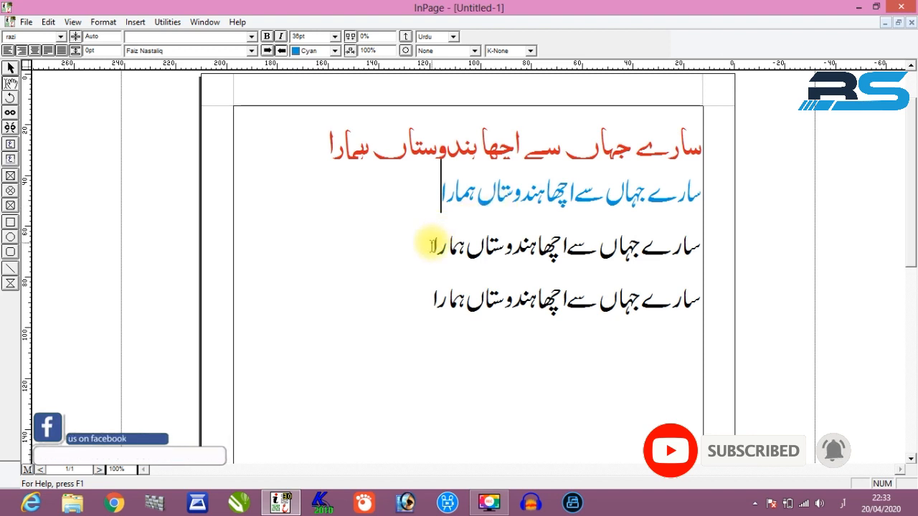
# - Apply the razi style to the third Urdu line
pyautogui.moveTo(433, 246); pyautogui.dragTo(700, 246)
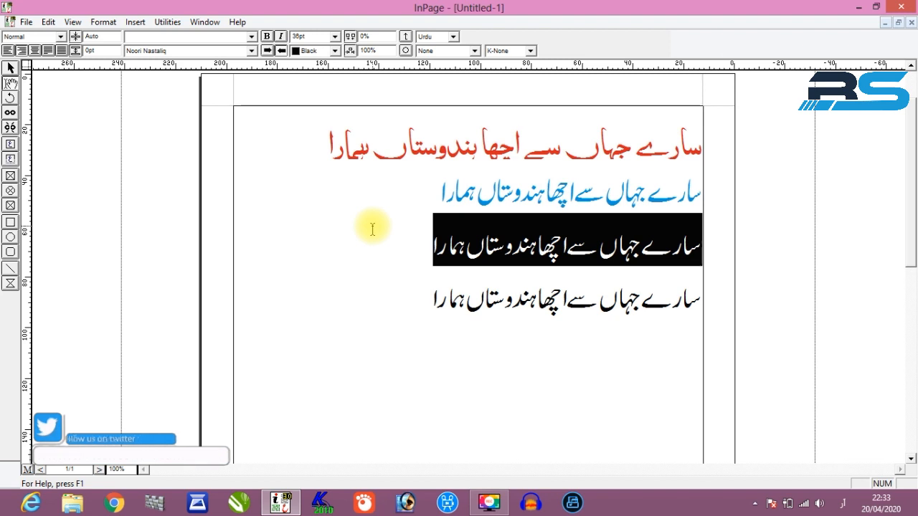
pyautogui.press('F2')
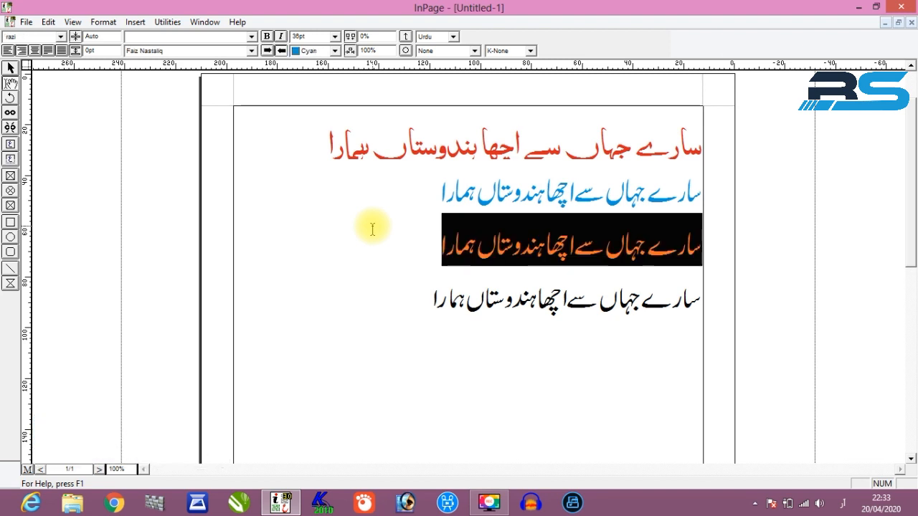
pyautogui.click(448, 246)
pyautogui.keyDown('shift'); pyautogui.click(718, 241); pyautogui.keyUp('shift')
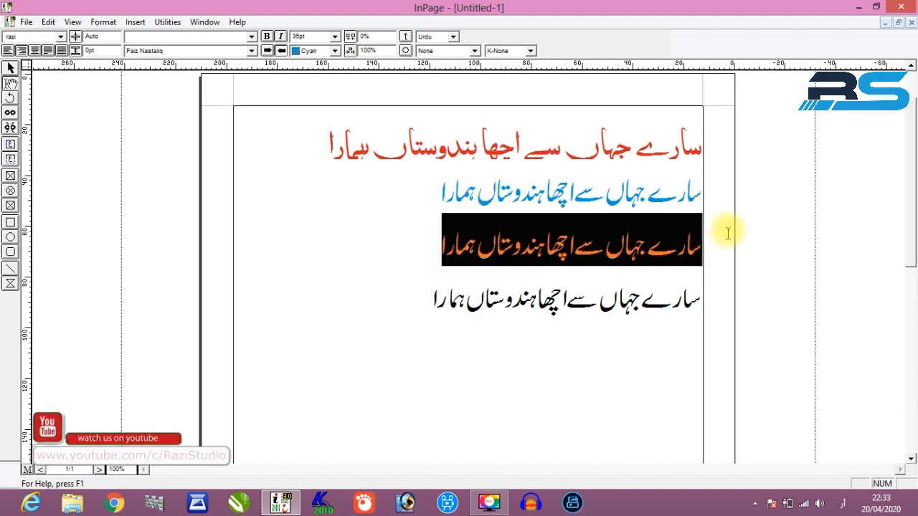
pyautogui.moveTo(439, 194); pyautogui.dragTo(708, 192)
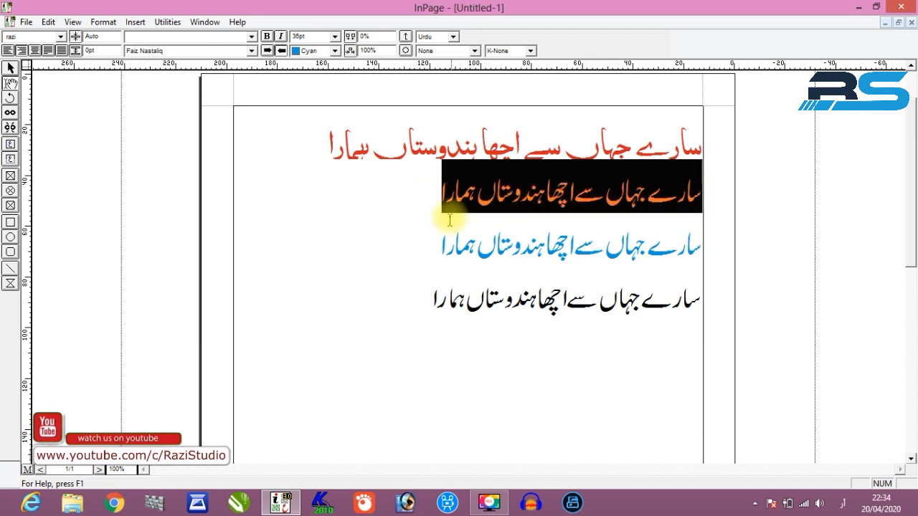
pyautogui.moveTo(428, 242); pyautogui.dragTo(707, 244)
pyautogui.click(388, 251)
pyautogui.moveTo(512, 255); pyautogui.dragTo(701, 248)
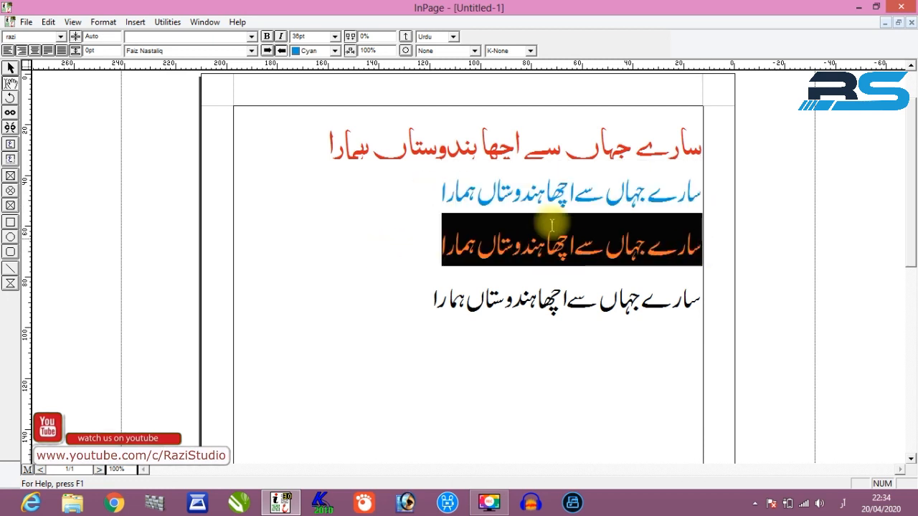
pyautogui.moveTo(434, 183); pyautogui.dragTo(906, 184)
pyautogui.click(568, 240)
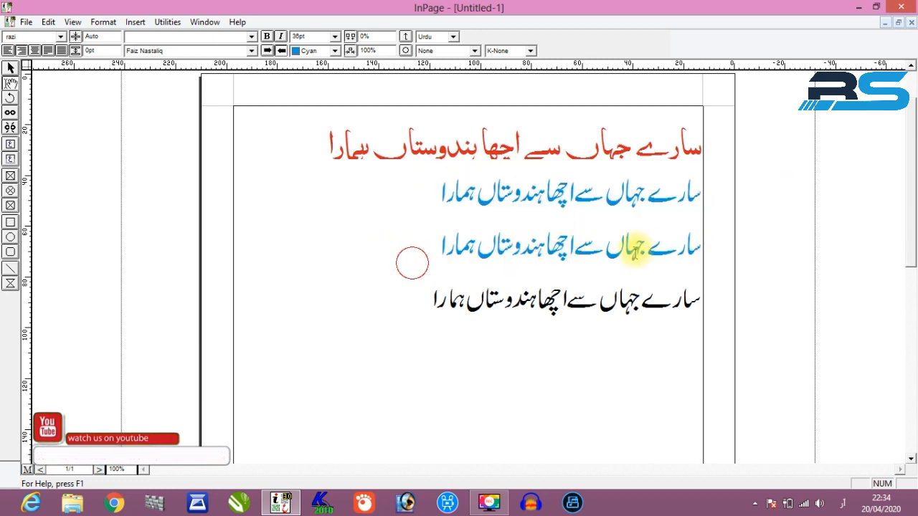
# - Change the razi style sheet's character colour to Green and apply the modified style to the second and third Urdu lines
pyautogui.moveTo(410, 260); pyautogui.dragTo(828, 191)
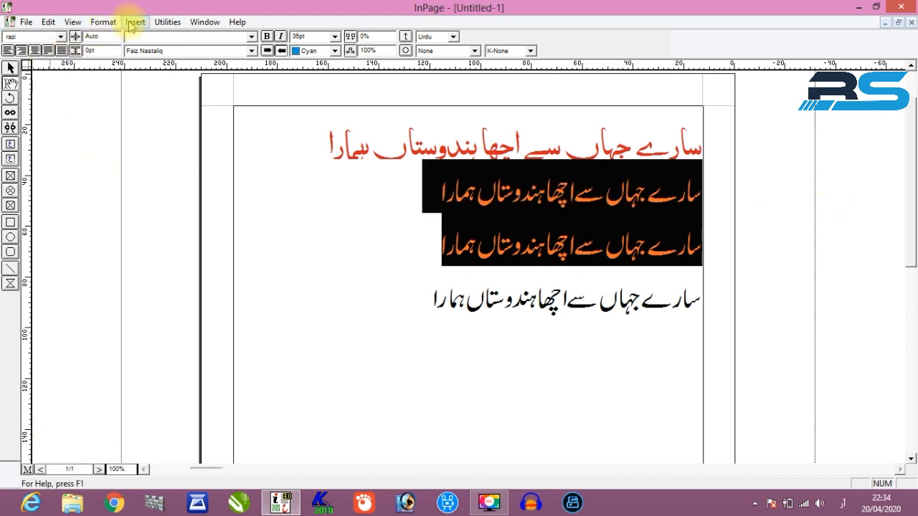
pyautogui.click(100, 22)
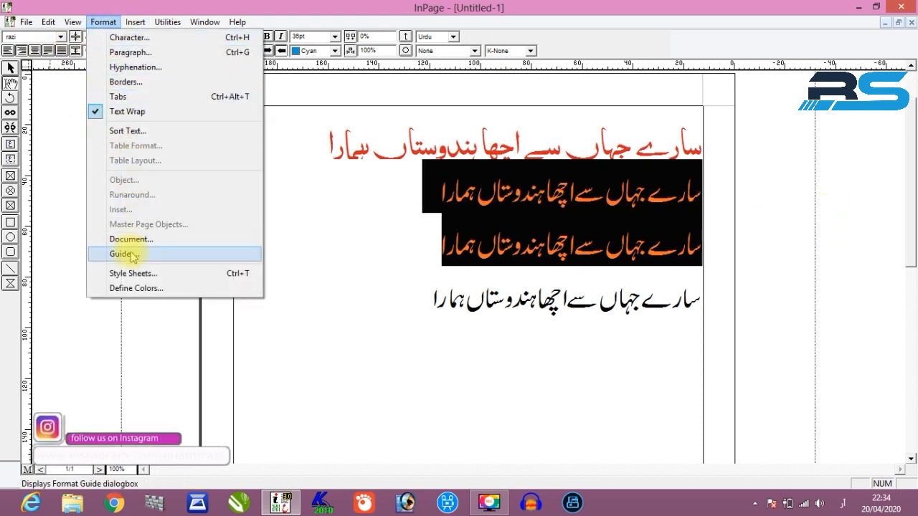
pyautogui.click(118, 343)
pyautogui.click(105, 24)
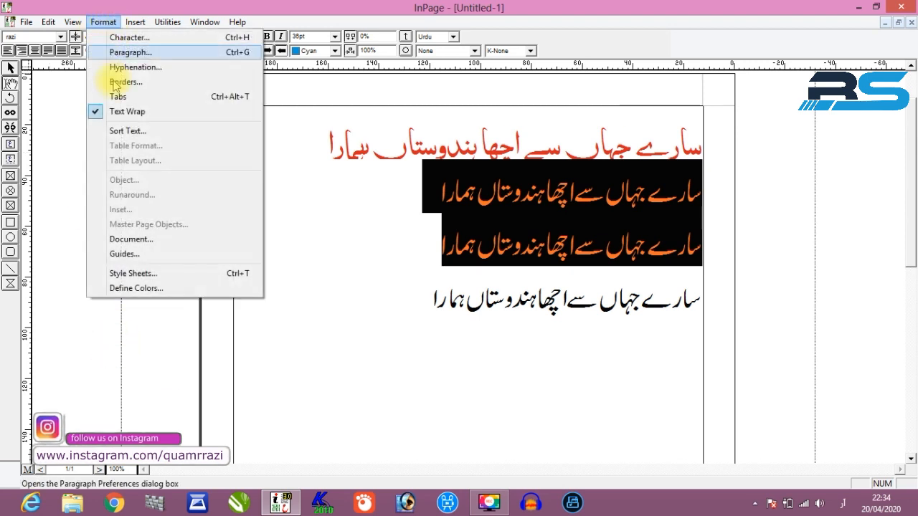
pyautogui.click(135, 274)
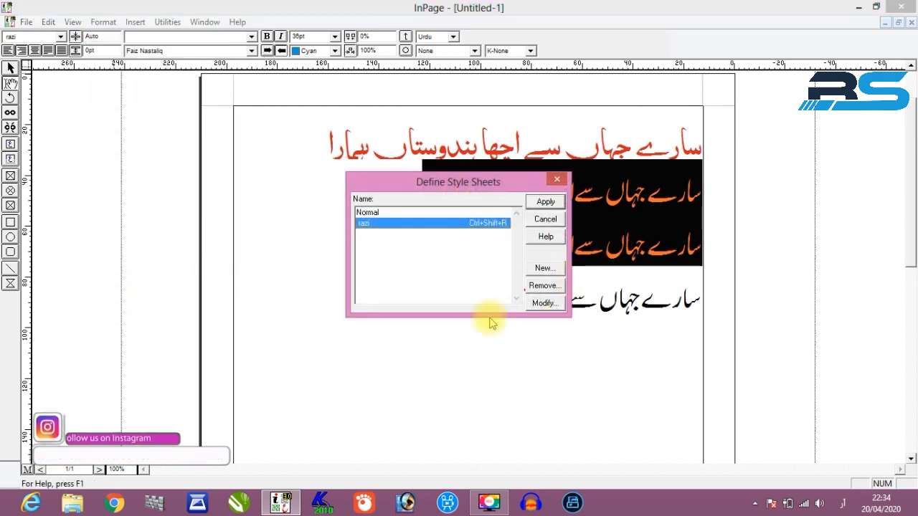
pyautogui.click(541, 305)
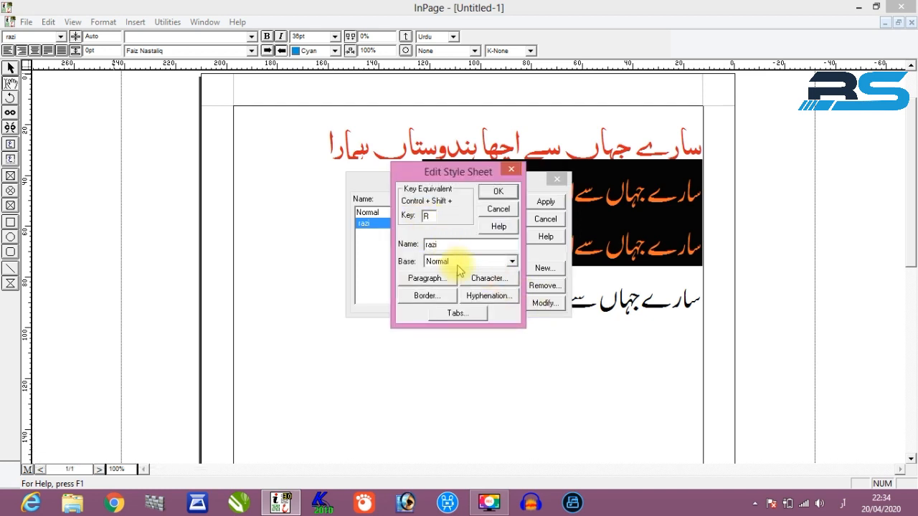
pyautogui.click(481, 278)
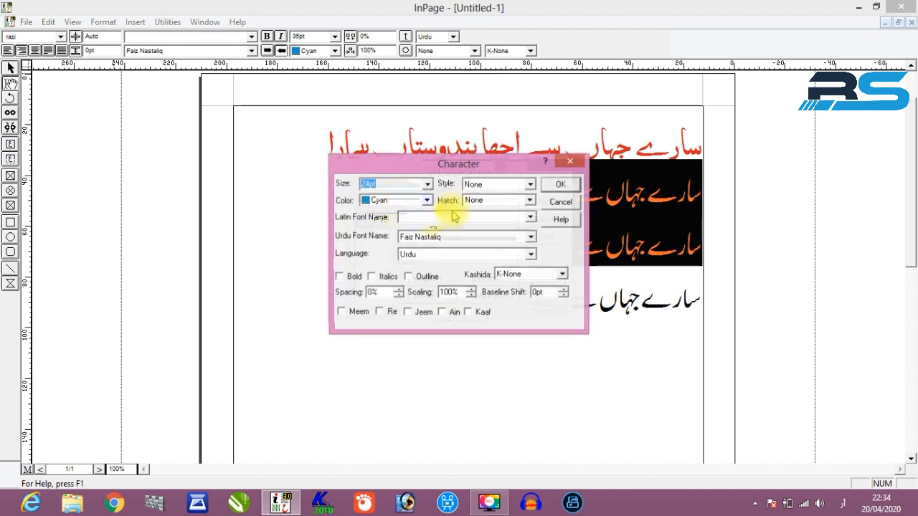
pyautogui.click(426, 200)
pyautogui.scroll(-2, 394, 229)
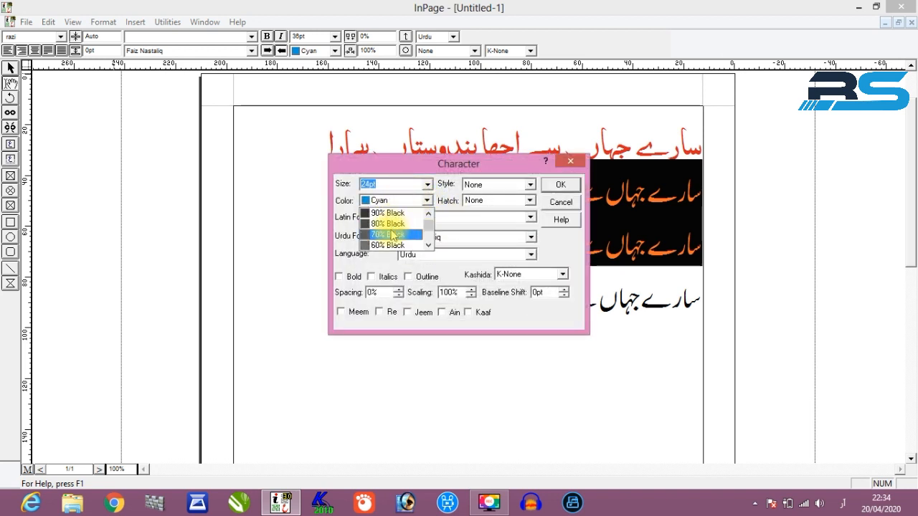
pyautogui.scroll(3, 394, 236)
pyautogui.click(388, 224)
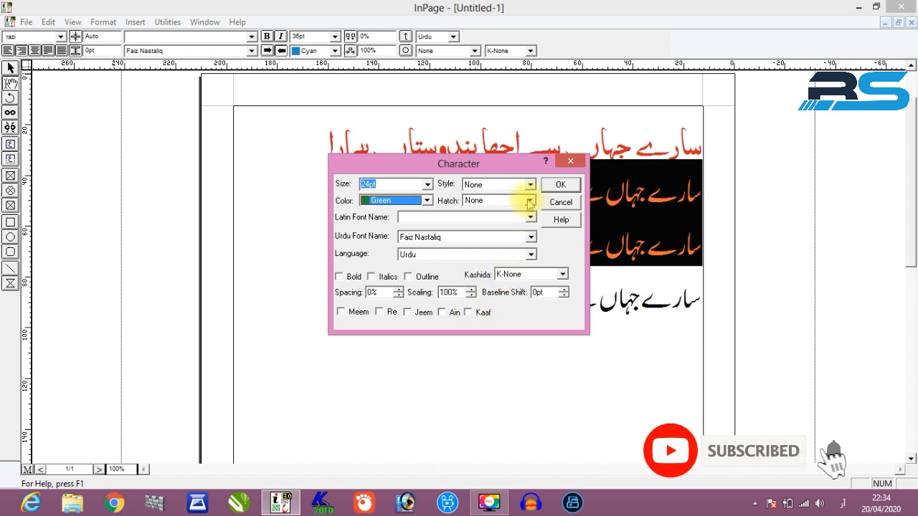
pyautogui.click(561, 185)
pyautogui.click(545, 203)
pyautogui.click(545, 203)
pyautogui.click(543, 204)
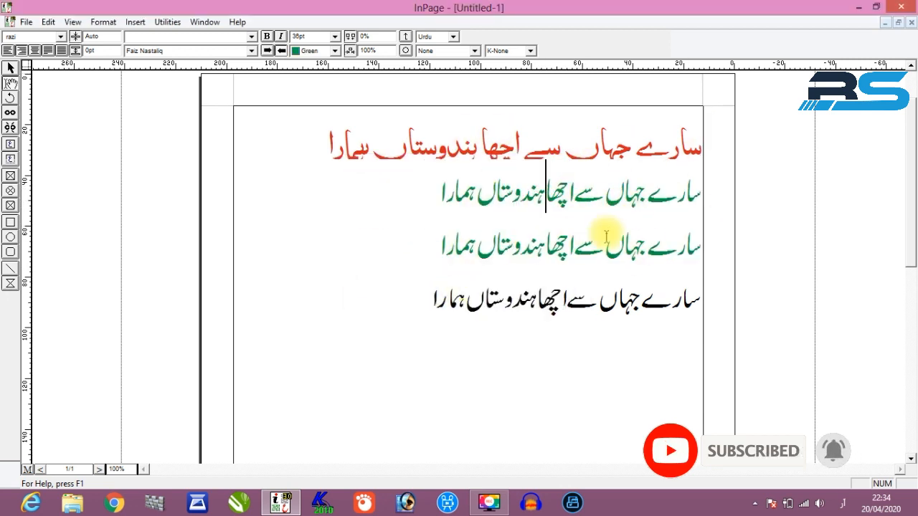
# - Apply the razi style to the fourth Urdu line
pyautogui.moveTo(428, 296); pyautogui.dragTo(701, 307)
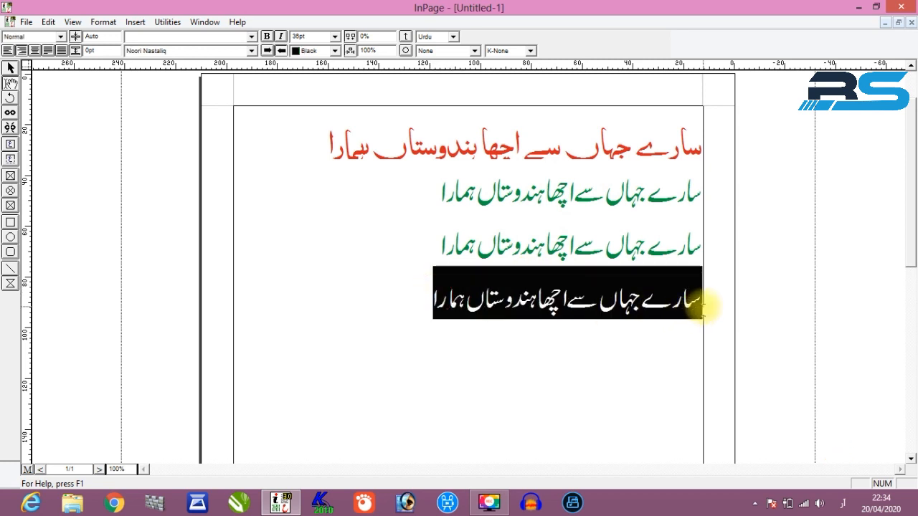
pyautogui.click(587, 346)
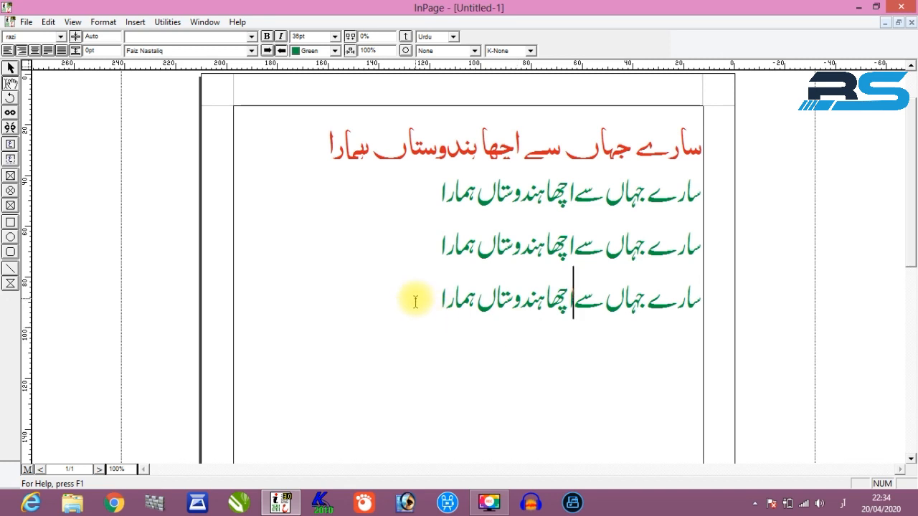
pyautogui.moveTo(416, 299); pyautogui.dragTo(823, 195)
pyautogui.click(520, 255)
pyautogui.moveTo(373, 316); pyautogui.dragTo(763, 179)
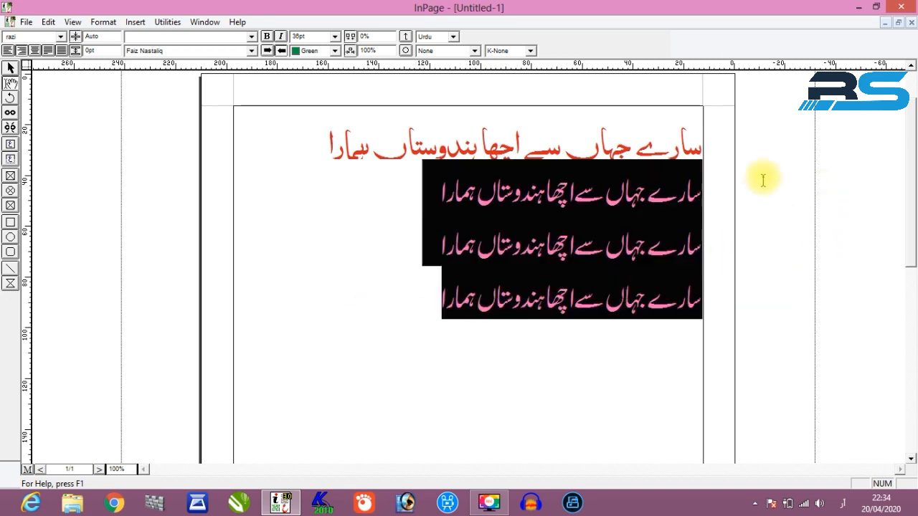
pyautogui.click(509, 248)
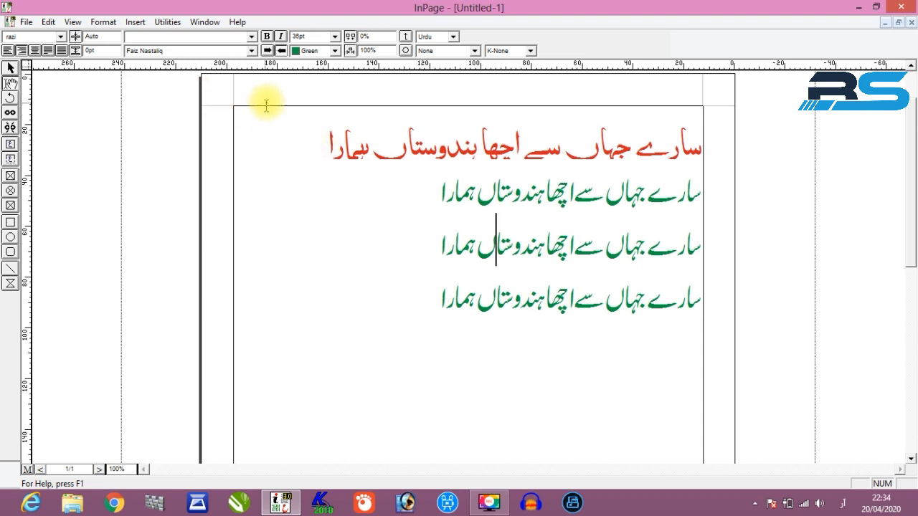
# - Try to remove the razi style sheet from the document
pyautogui.click(103, 21)
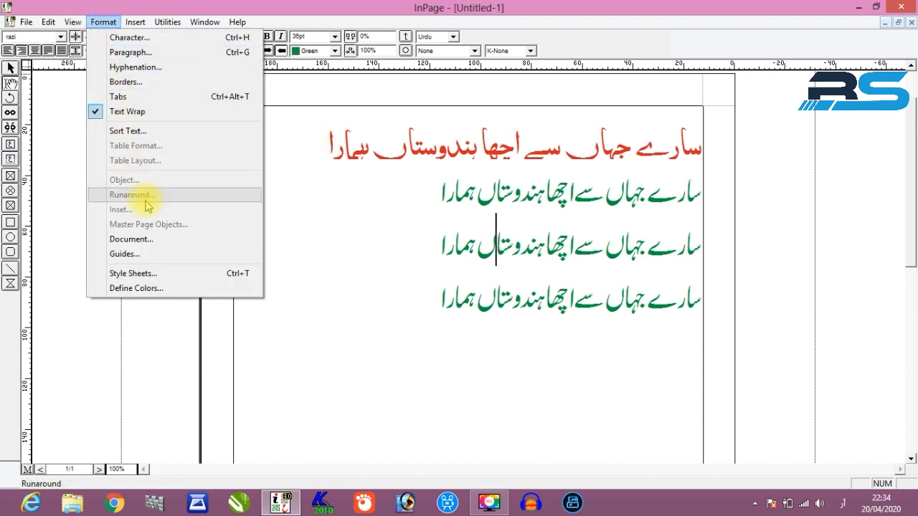
pyautogui.click(153, 273)
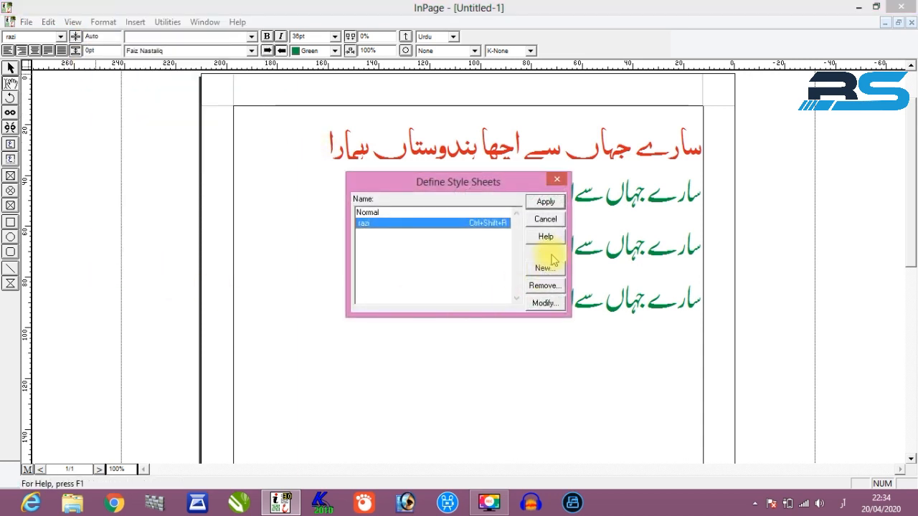
pyautogui.click(544, 286)
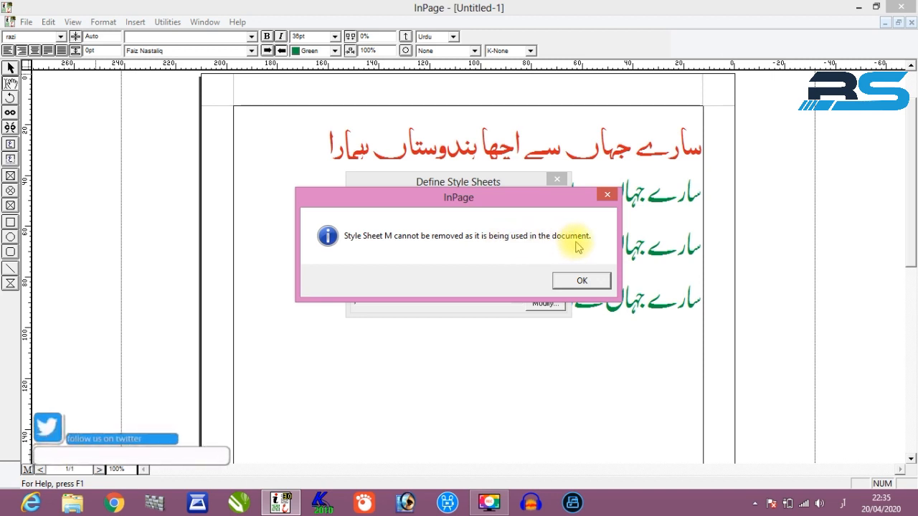
pyautogui.click(591, 281)
pyautogui.click(558, 183)
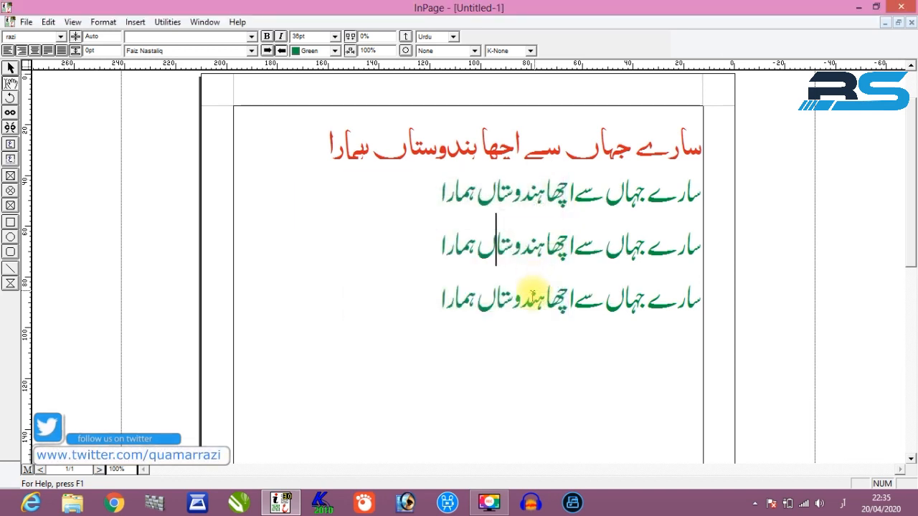
# - Apply the Normal style to the three green Urdu lines
pyautogui.moveTo(432, 300); pyautogui.dragTo(838, 183)
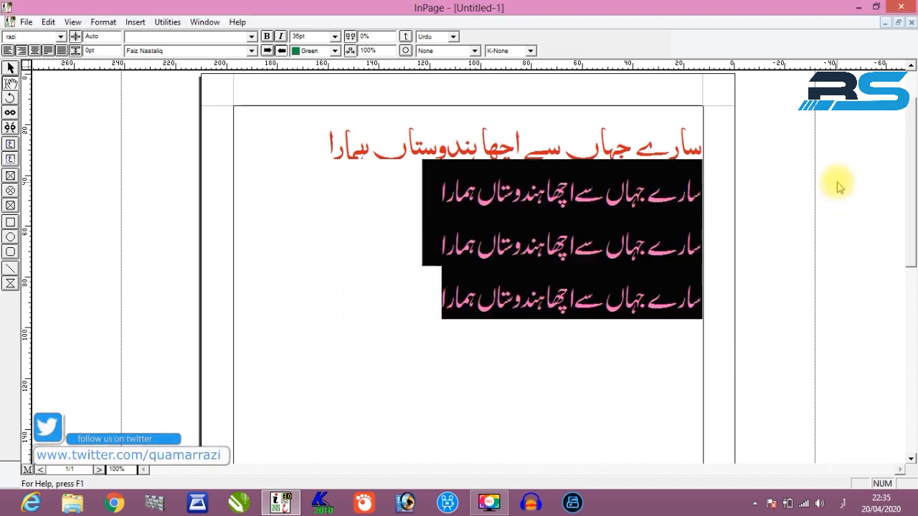
pyautogui.click(60, 37)
pyautogui.click(33, 47)
pyautogui.click(416, 249)
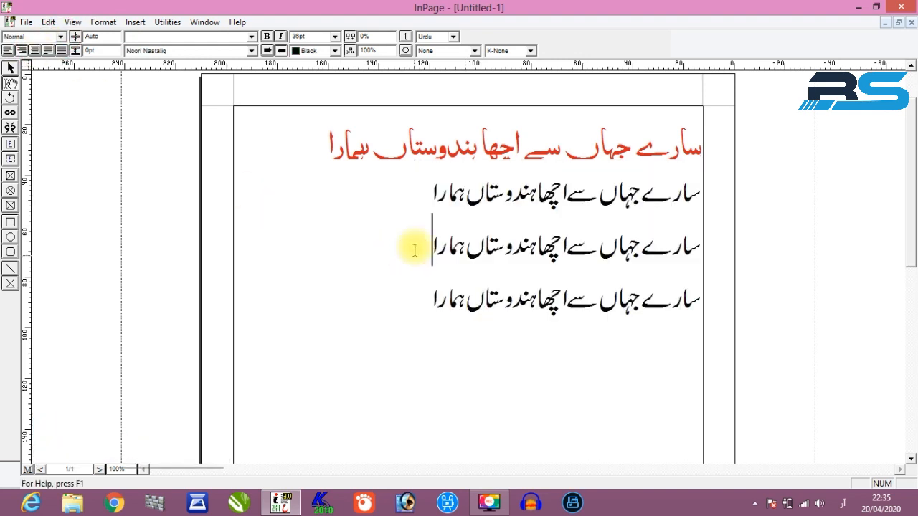
# - Remove the razi style sheet from the document and check the list of available styles
pyautogui.click(103, 22)
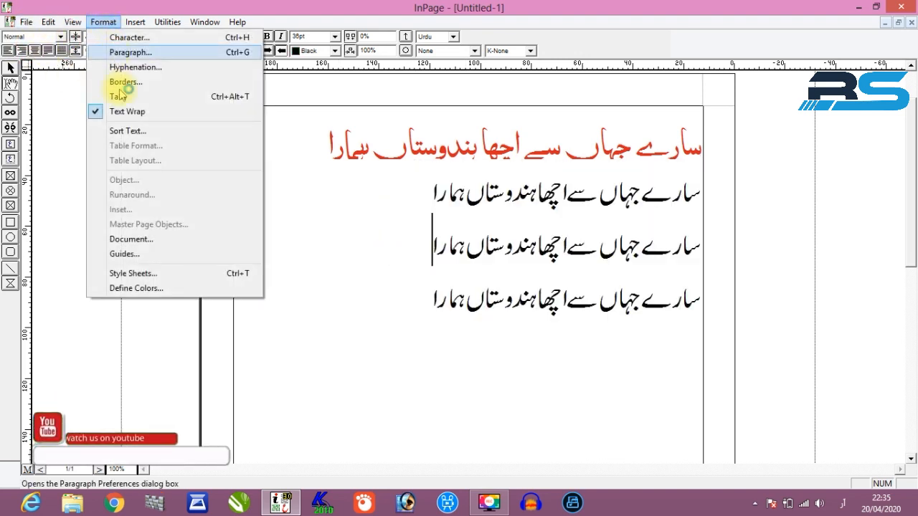
pyautogui.click(165, 273)
pyautogui.press('Down')
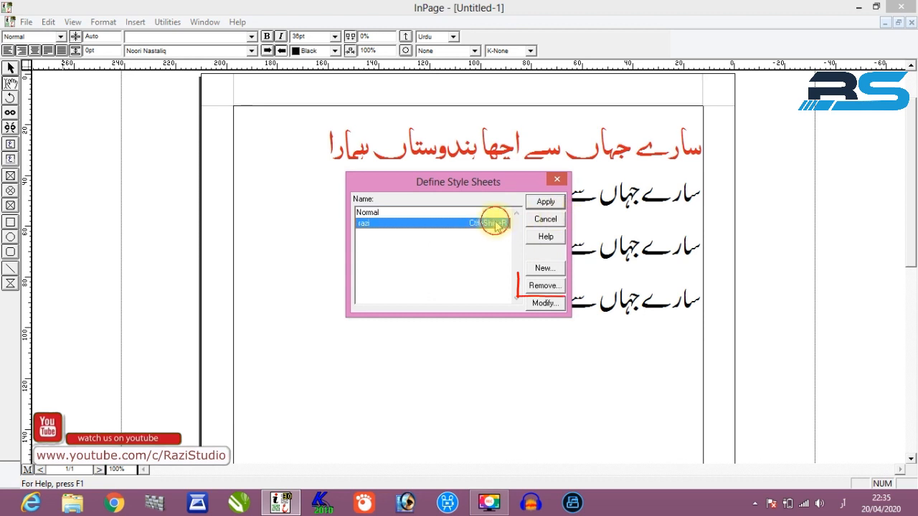
pyautogui.click(543, 285)
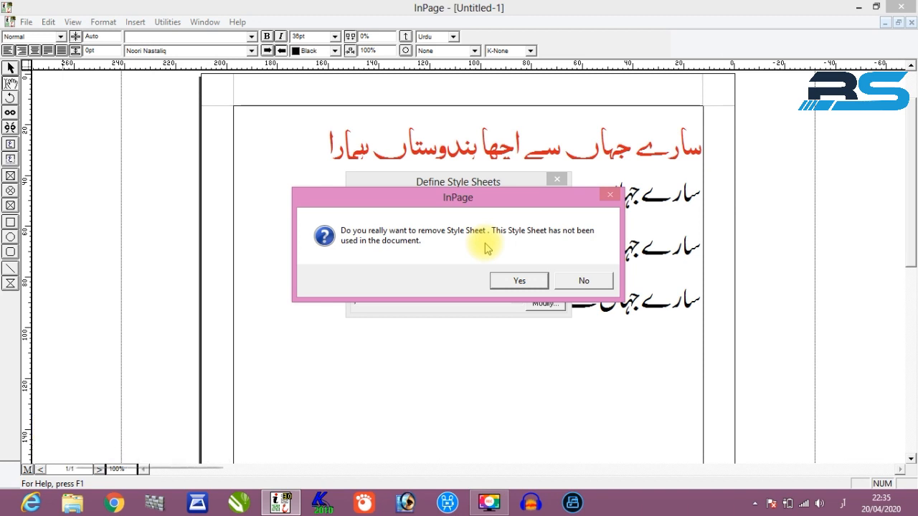
pyautogui.click(515, 280)
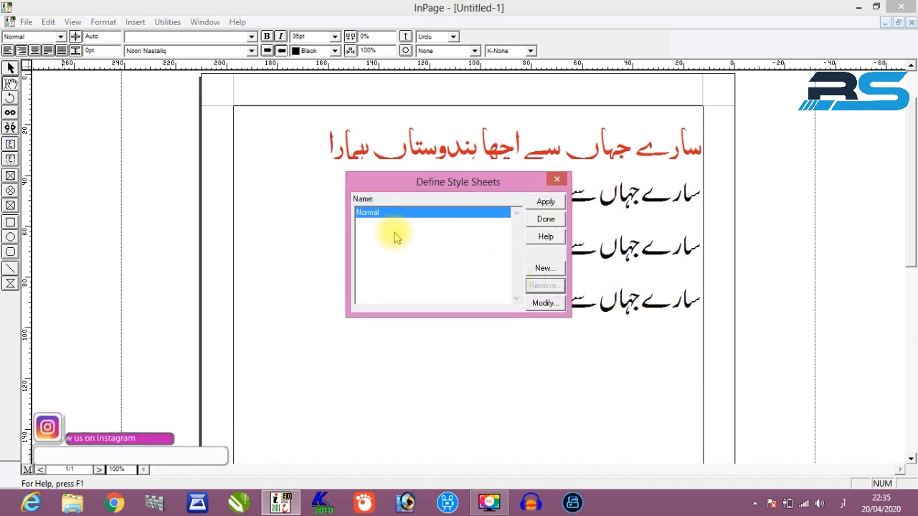
pyautogui.click(557, 179)
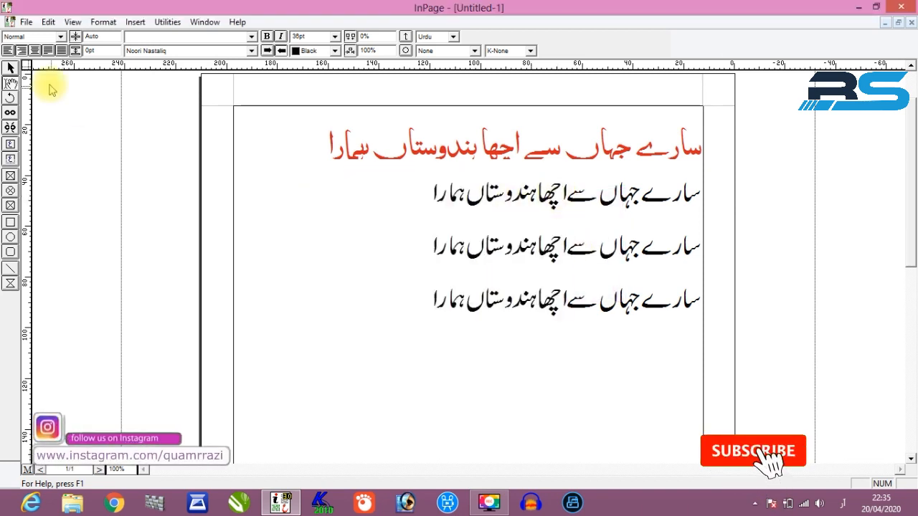
pyautogui.click(61, 36)
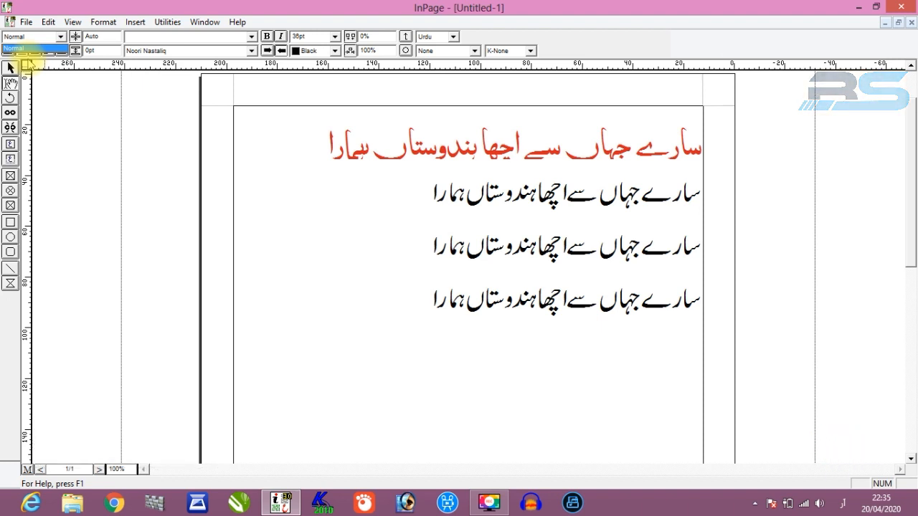
pyautogui.moveTo(409, 314); pyautogui.dragTo(762, 197)
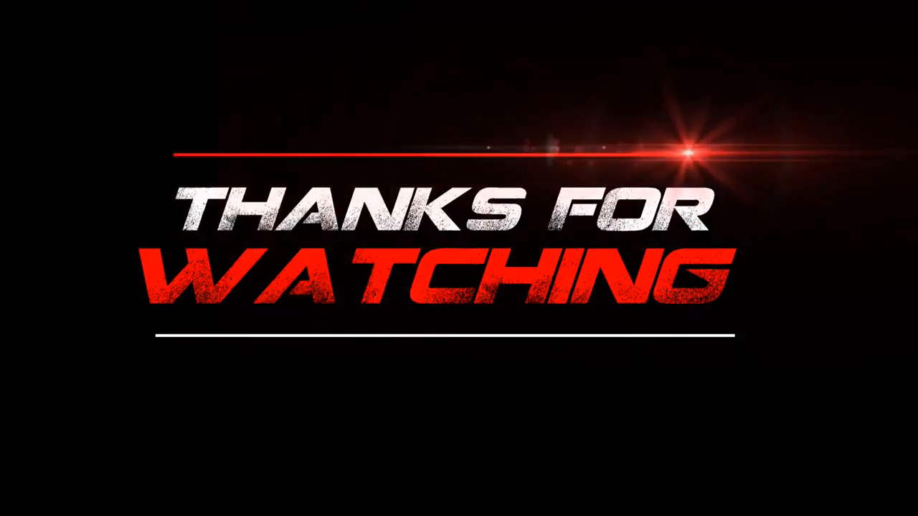